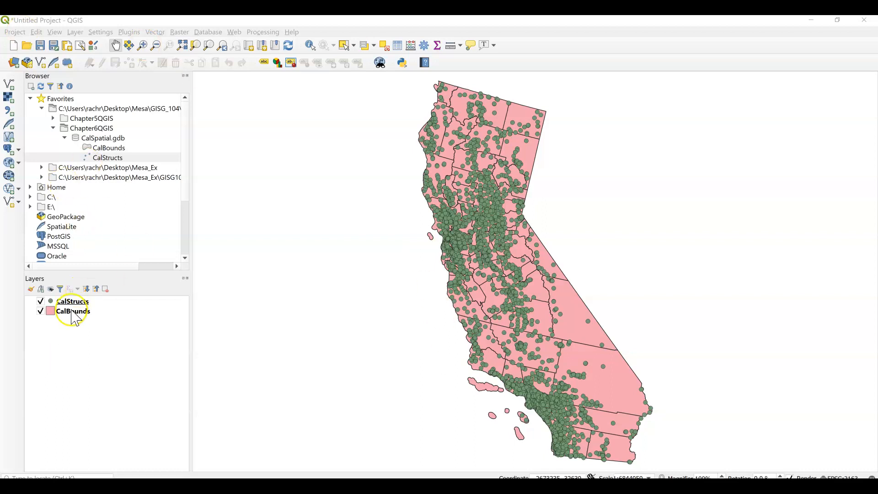
Filter the CalStructs layer with the provider filter expression "FCode" = '74026'
right_click(74, 303)
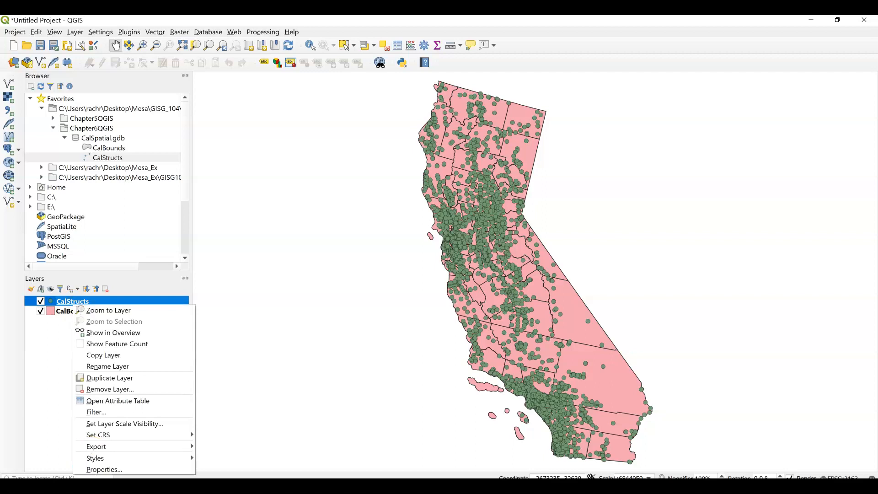
click(104, 469)
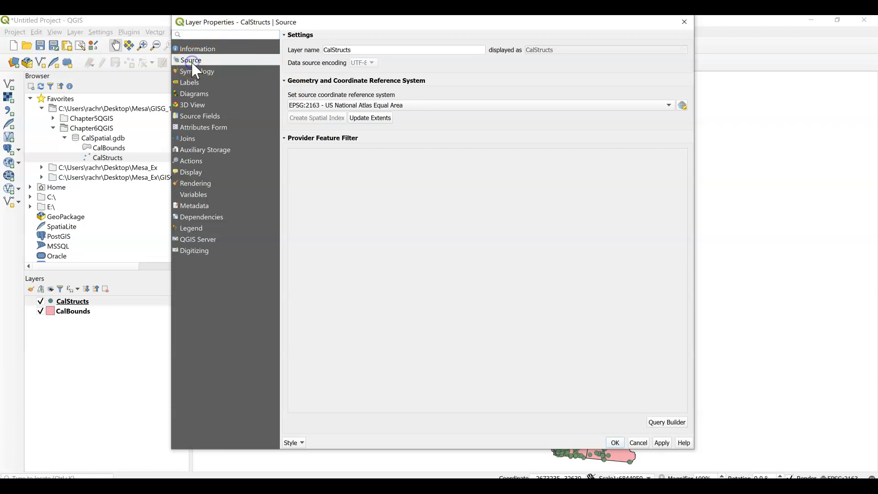
click(668, 422)
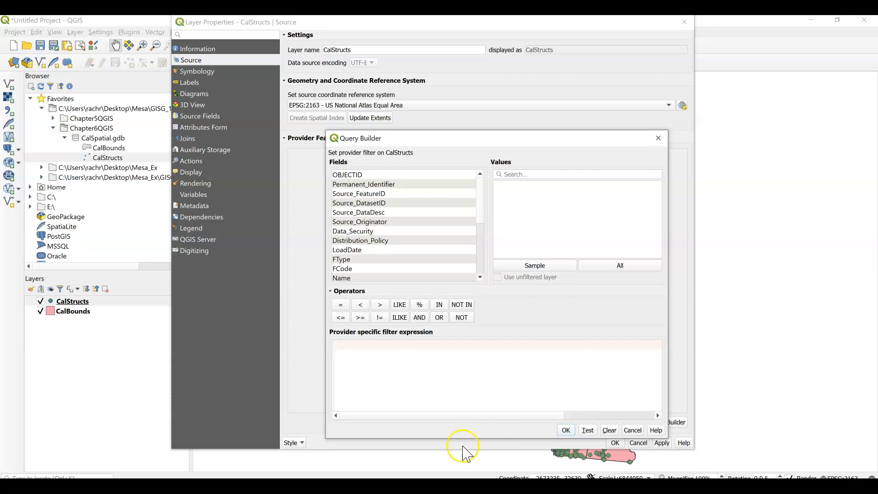
double_click(346, 269)
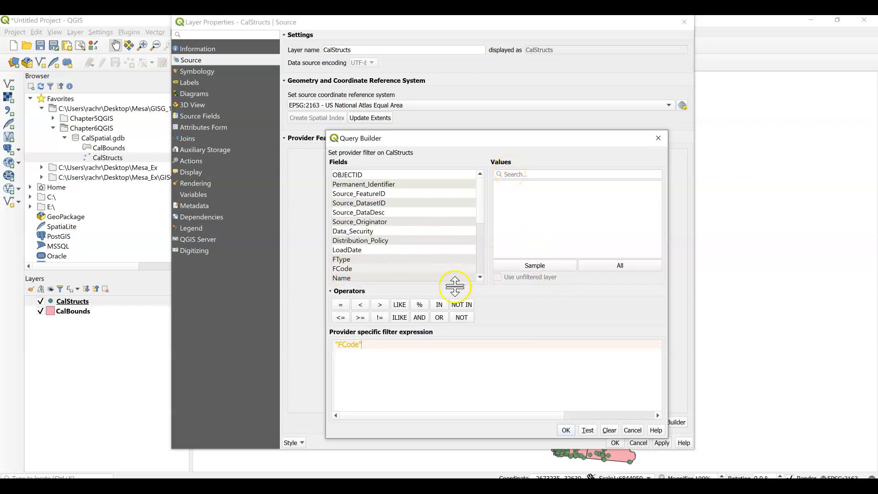
click(341, 305)
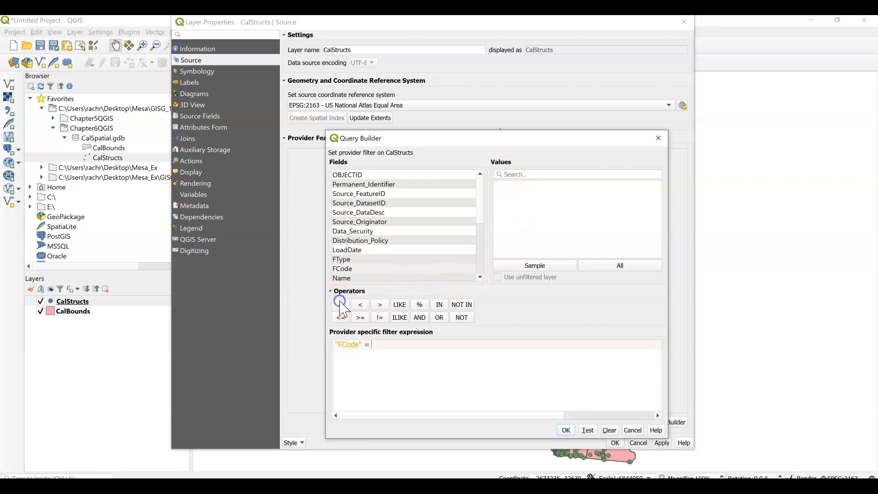
click(621, 270)
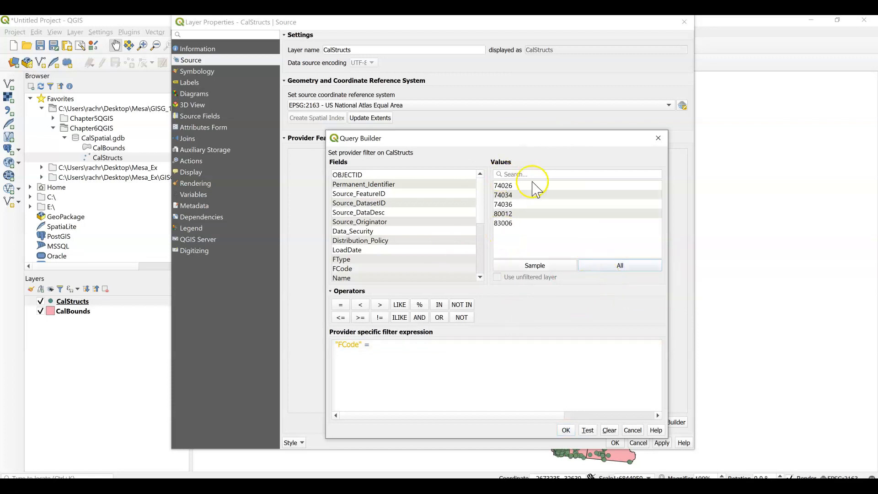
click(519, 185)
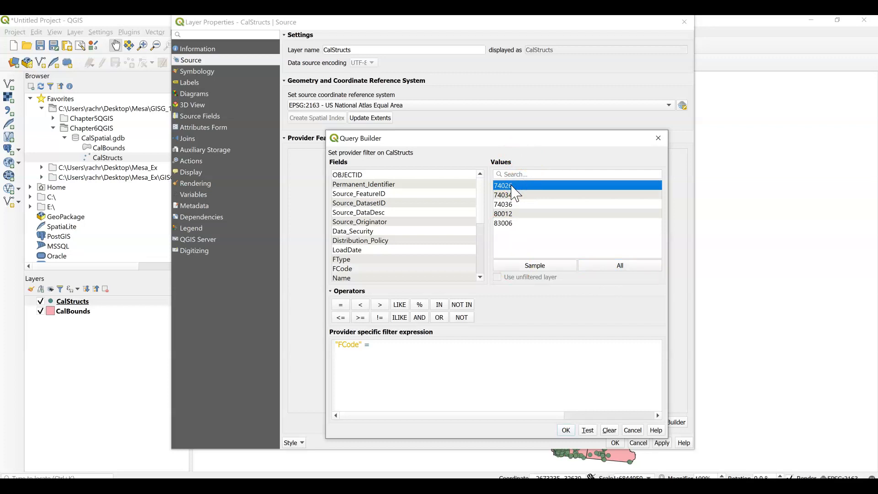
double_click(512, 186)
click(376, 349)
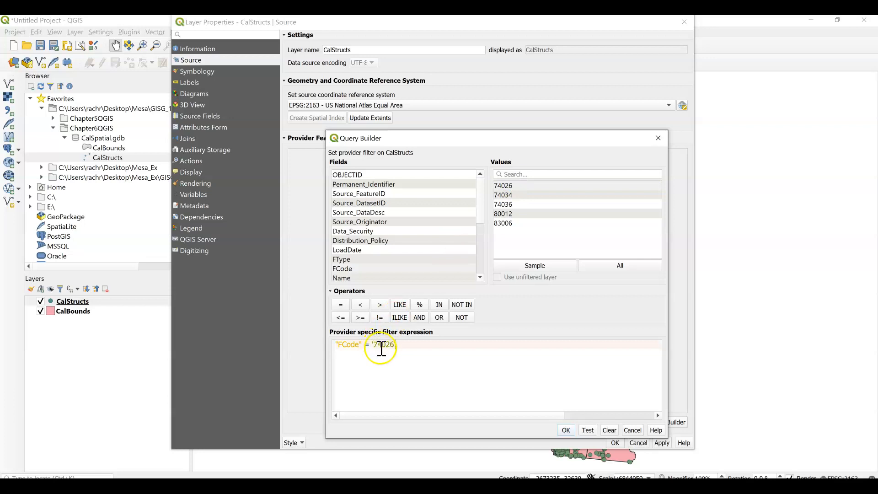
click(566, 432)
click(615, 442)
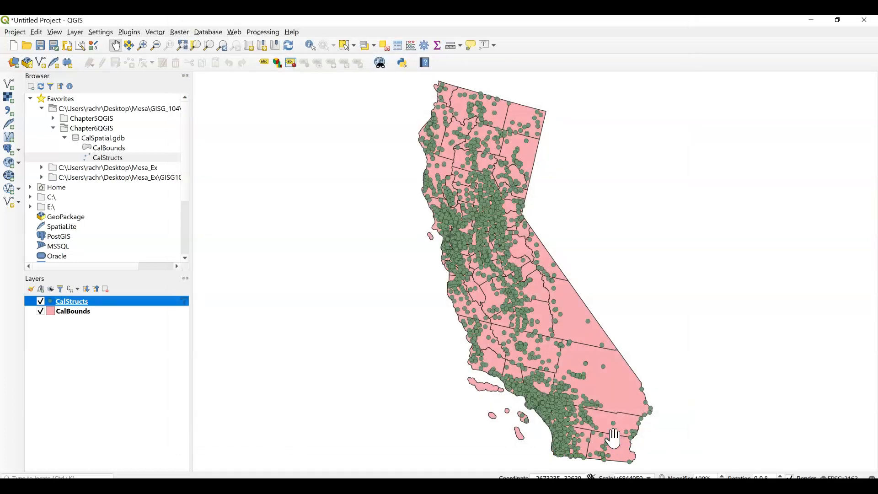
Check the FCode values in the CalStructs attribute table by sorting that column in both directions and reading through the records
right_click(74, 301)
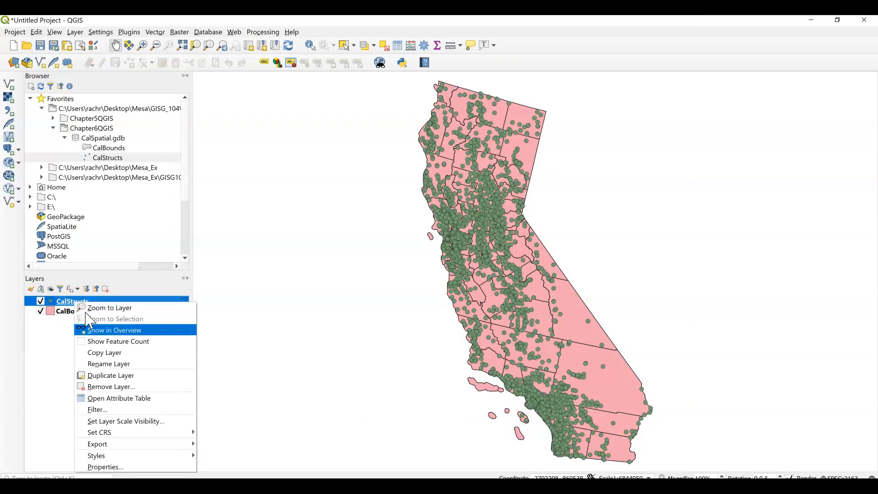
click(109, 398)
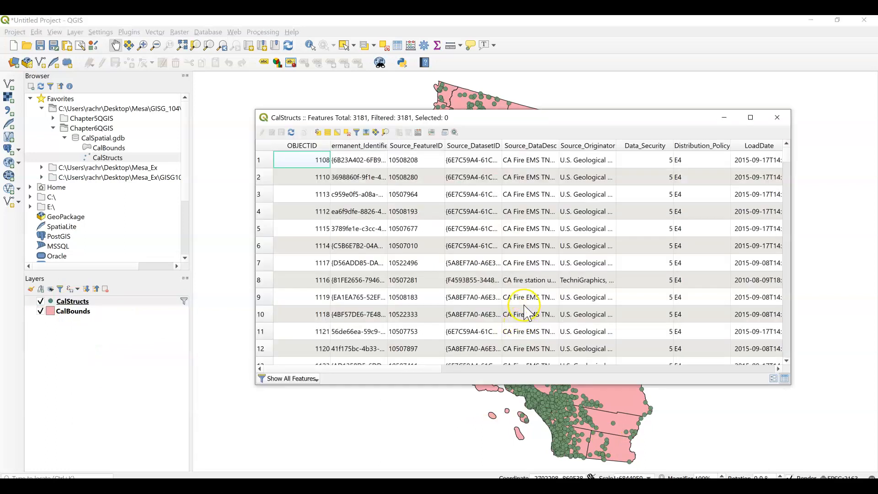
drag(497, 373, 647, 372)
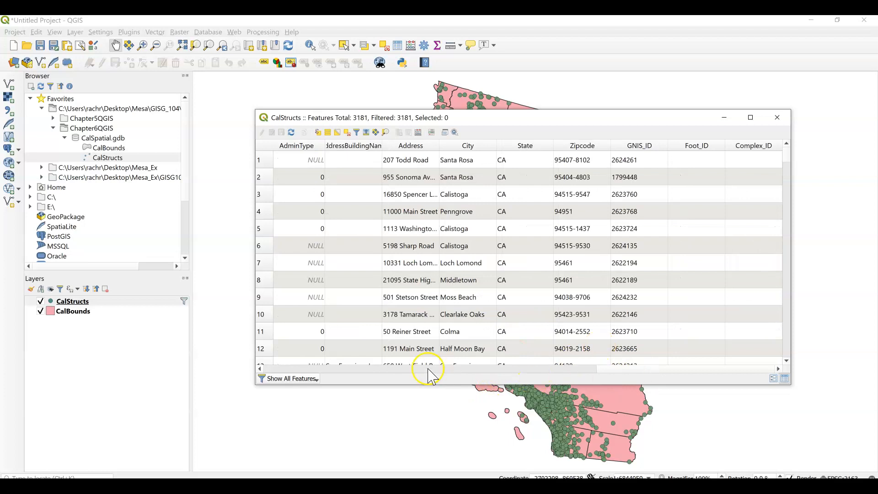
click(414, 370)
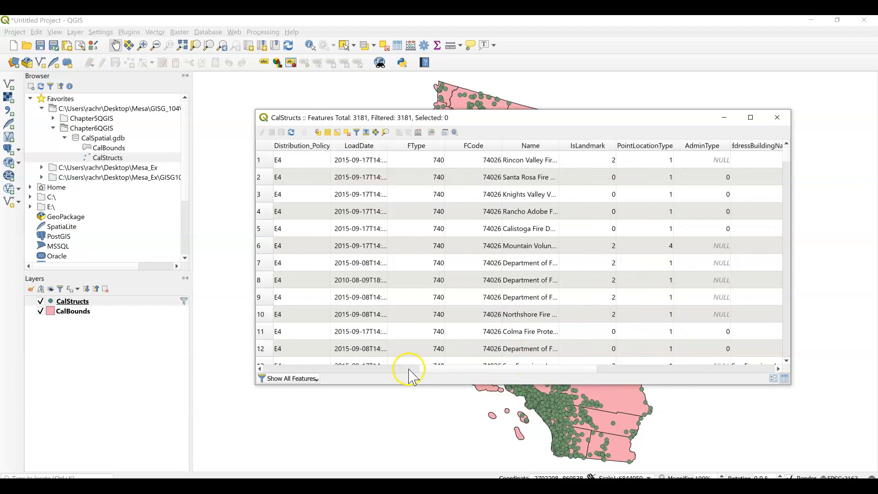
click(476, 145)
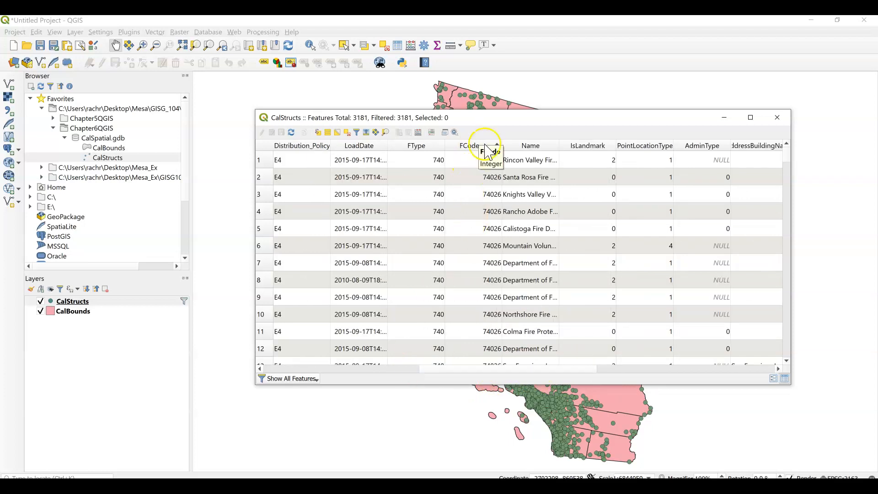
click(486, 145)
scroll(502, 275, down, 20)
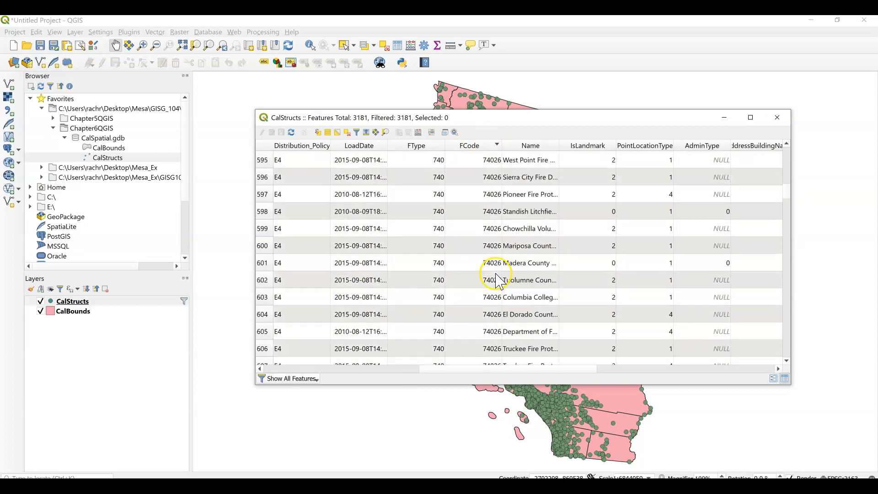
scroll(499, 280, down, 15)
click(777, 118)
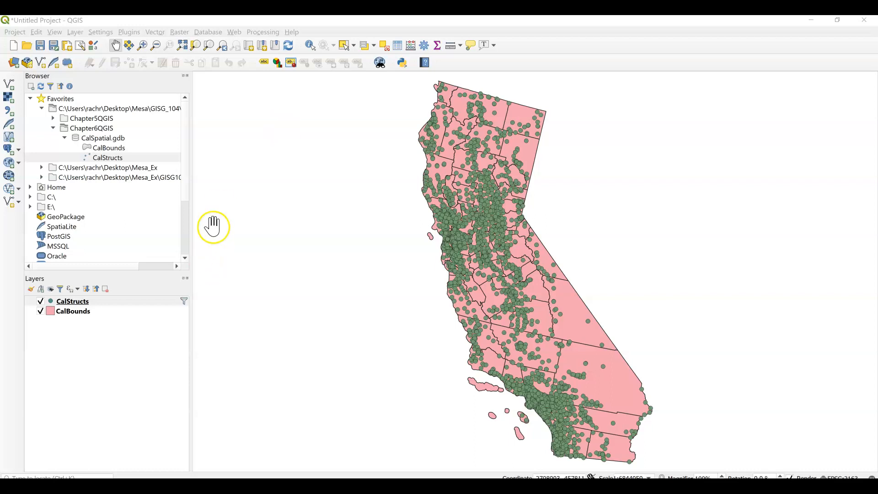
Export the filtered CalStructs features to the Chapter6QGIS folder as an ESRI Shapefile named firestations4, adding it to the map
click(80, 302)
right_click(82, 306)
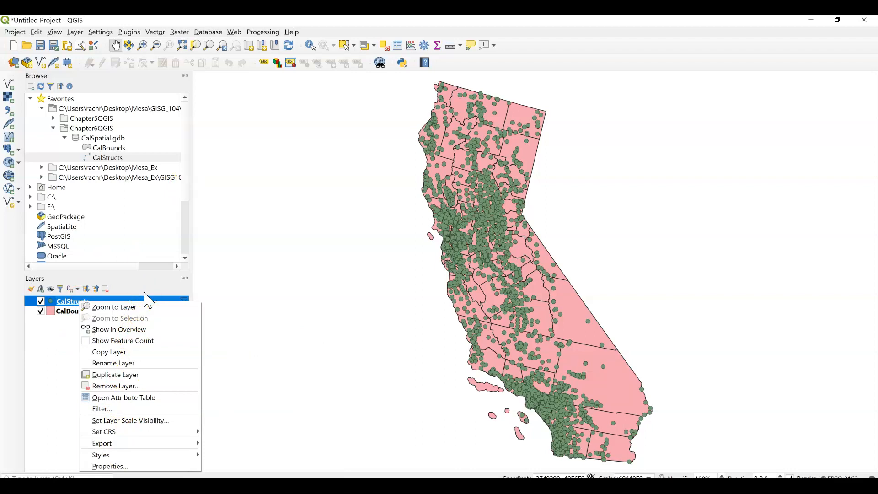
click(112, 444)
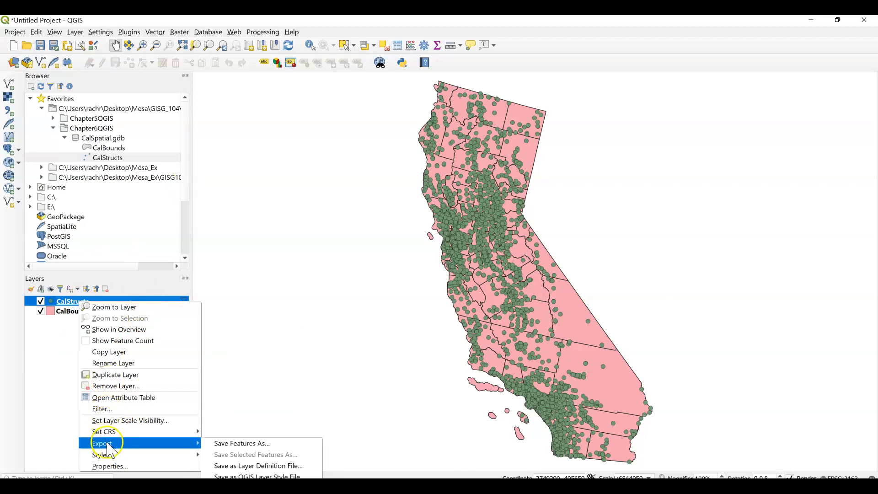
click(240, 444)
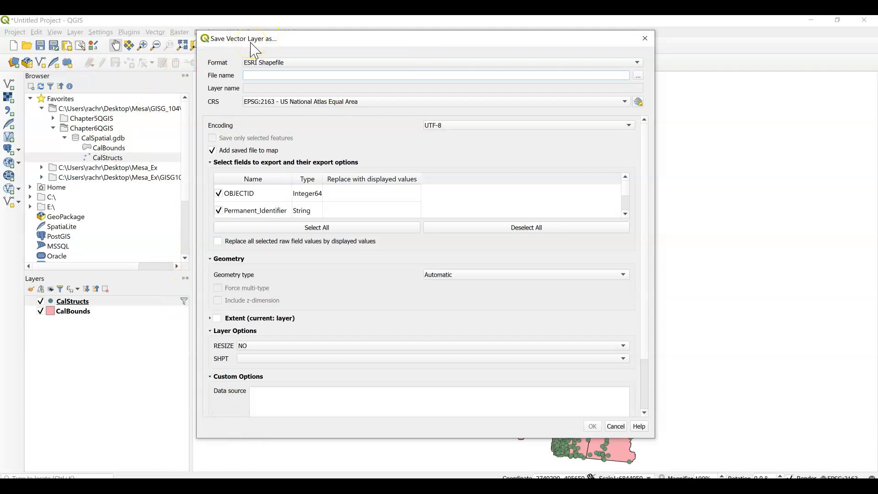
click(268, 74)
click(639, 75)
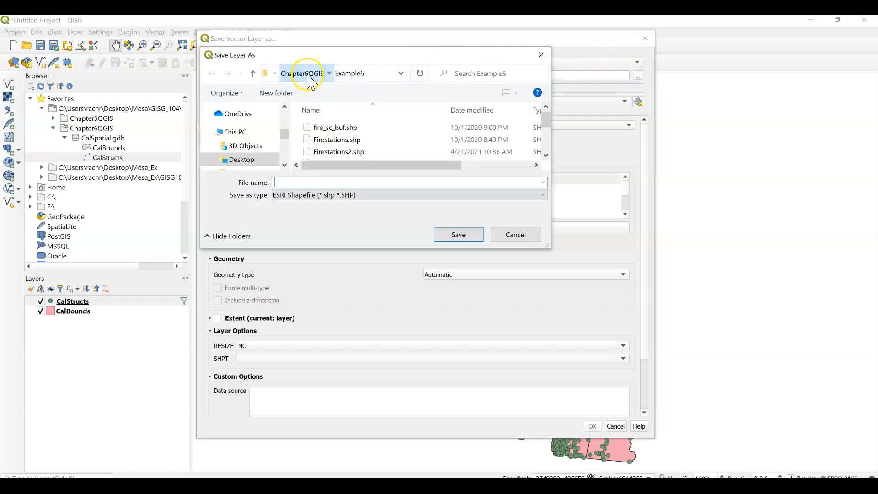
click(307, 75)
click(324, 182)
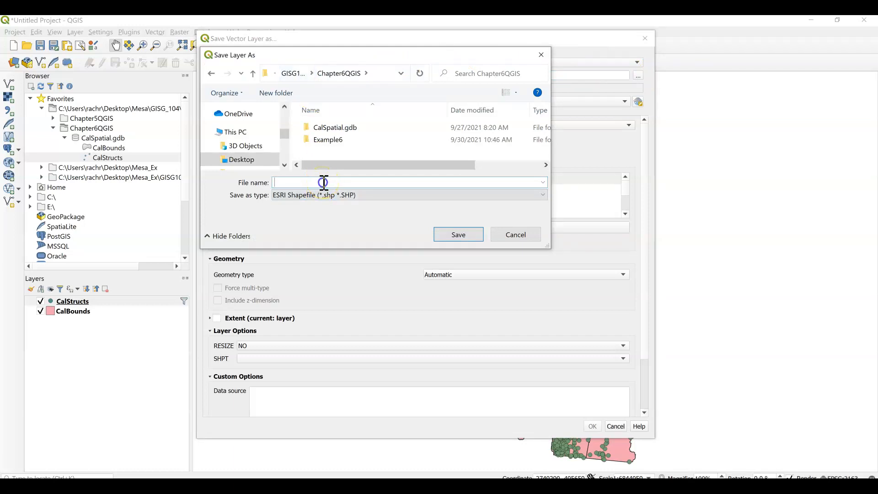
text(firesstations4)
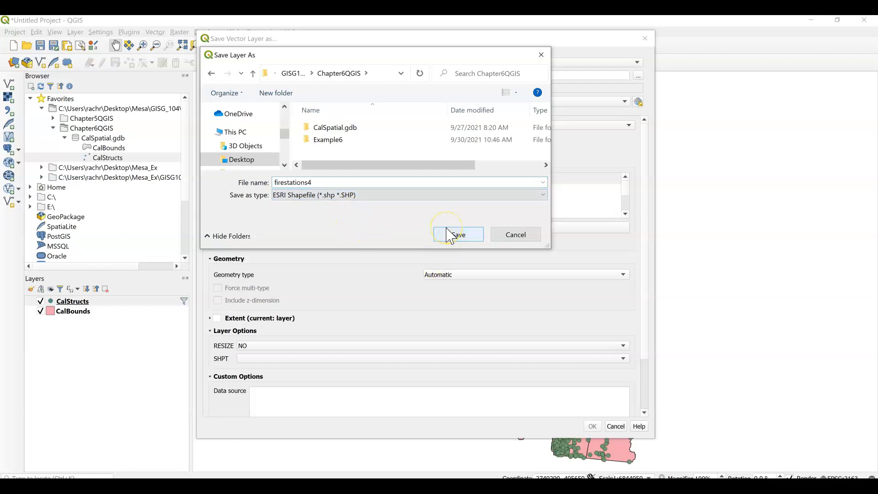
click(468, 245)
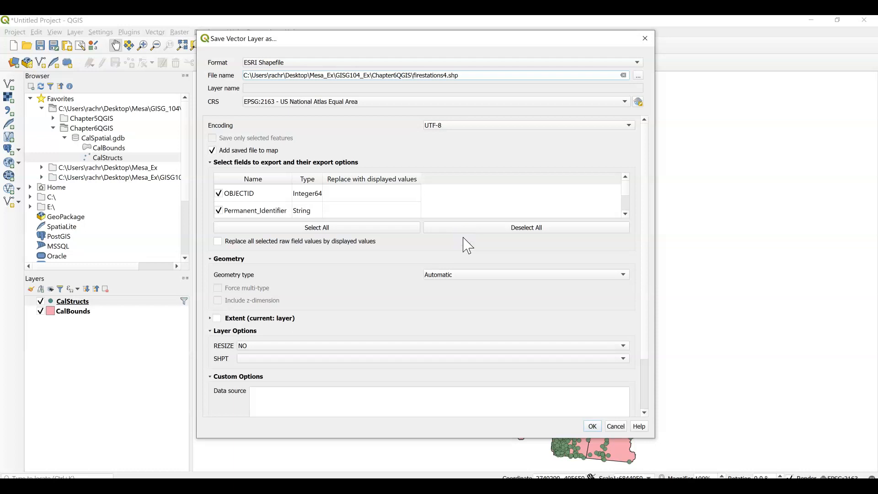
click(592, 426)
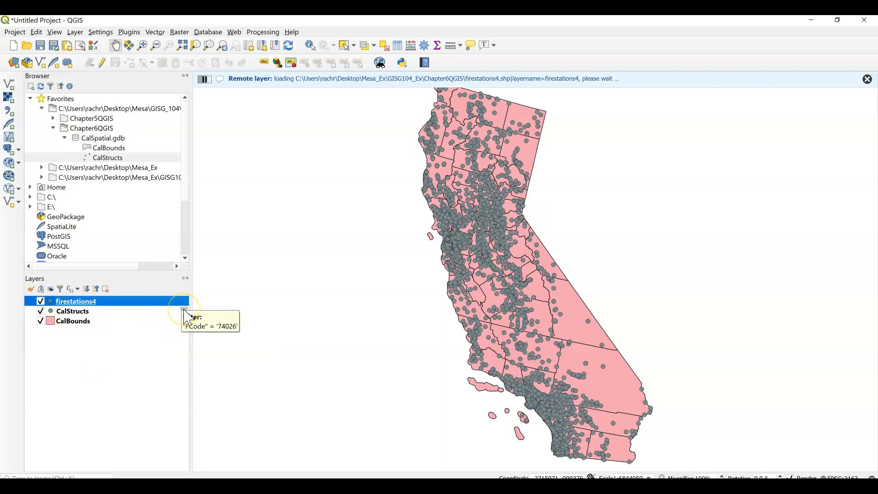
Clear the provider feature filter from the CalStructs layer
click(81, 312)
double_click(81, 313)
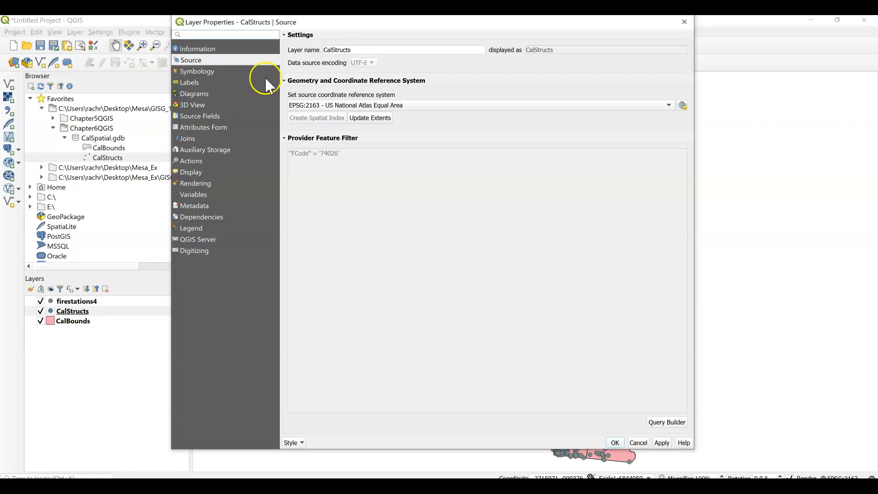
click(652, 419)
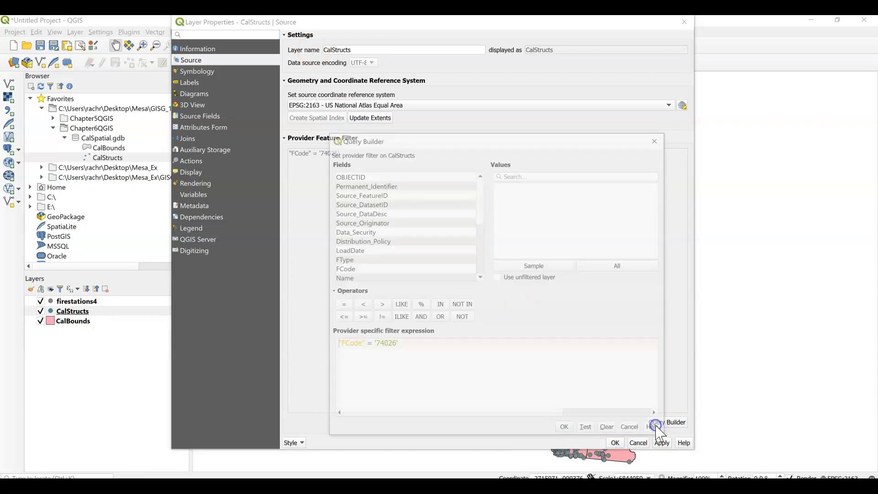
click(609, 431)
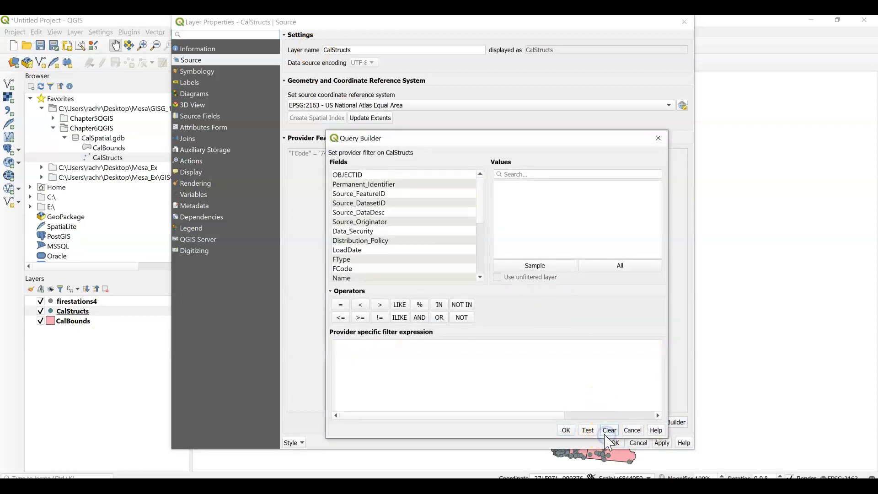
click(565, 430)
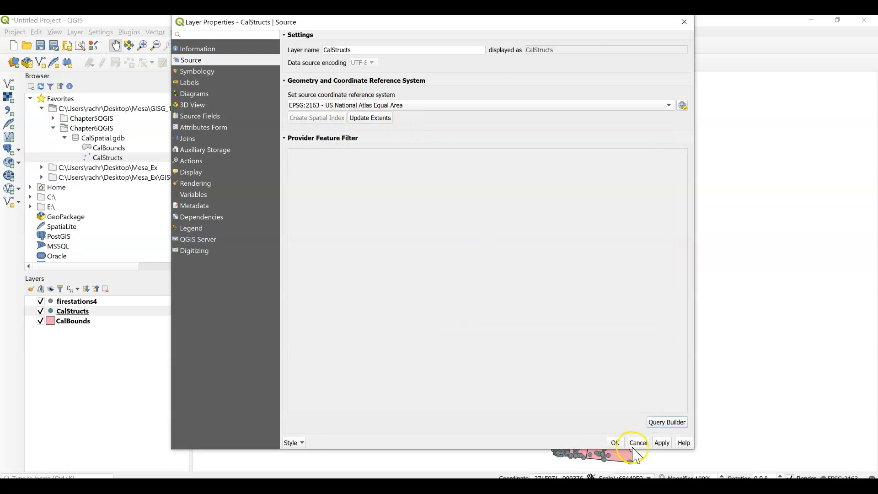
click(615, 443)
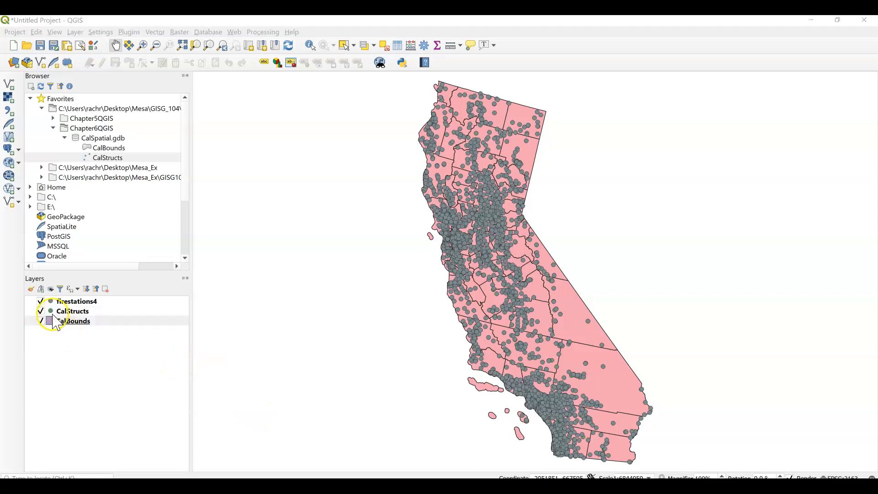
Change the symbol colour of the CalStructs points to yellow
click(50, 312)
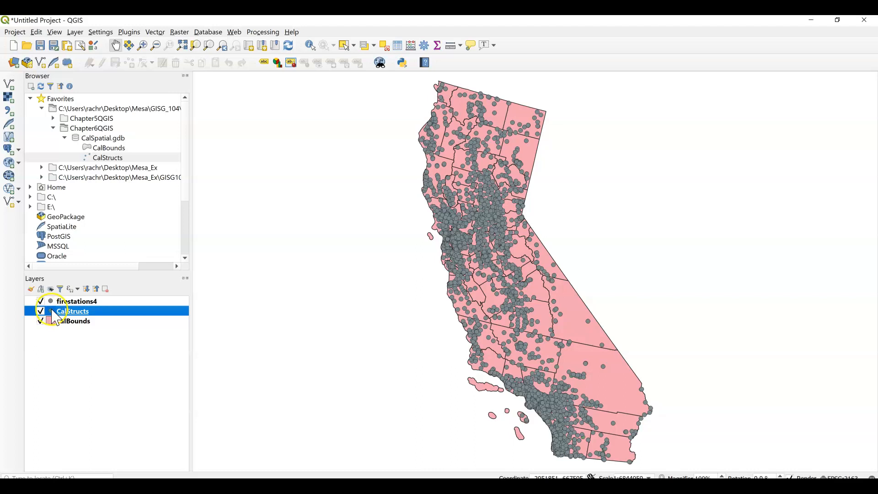
right_click(55, 317)
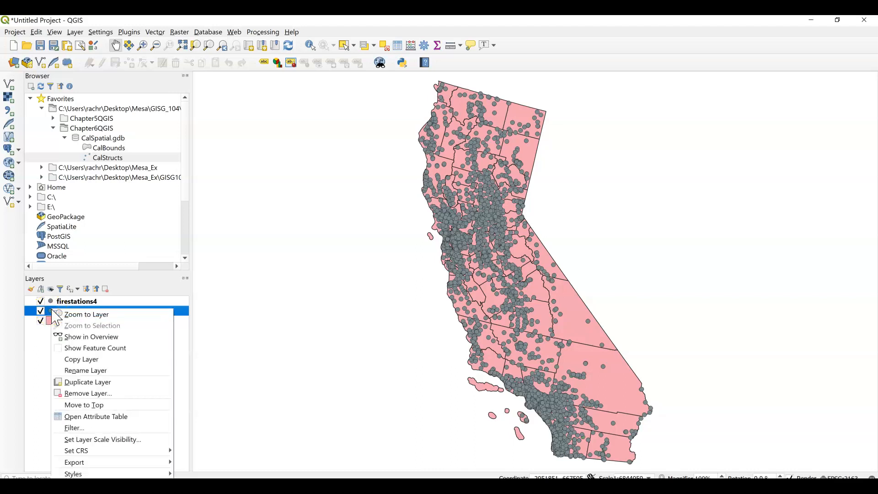
mouse_move(83, 474)
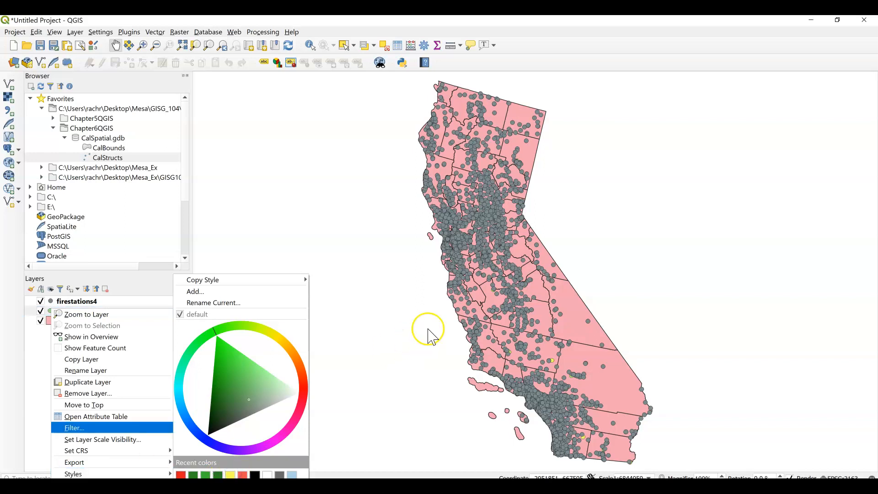
click(402, 346)
drag(687, 163, 566, 239)
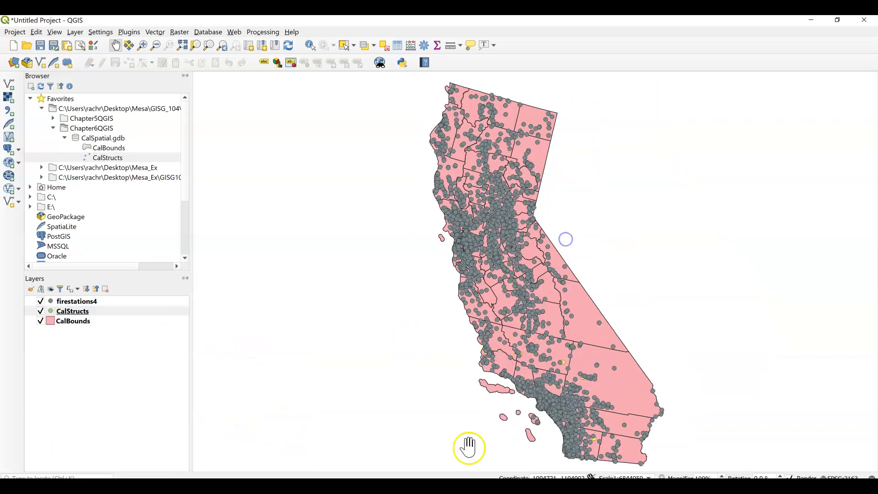
Compare the firestations4 points with the CalStructs points by toggling the firestations4 layer's visibility and inspecting the map up close
click(91, 302)
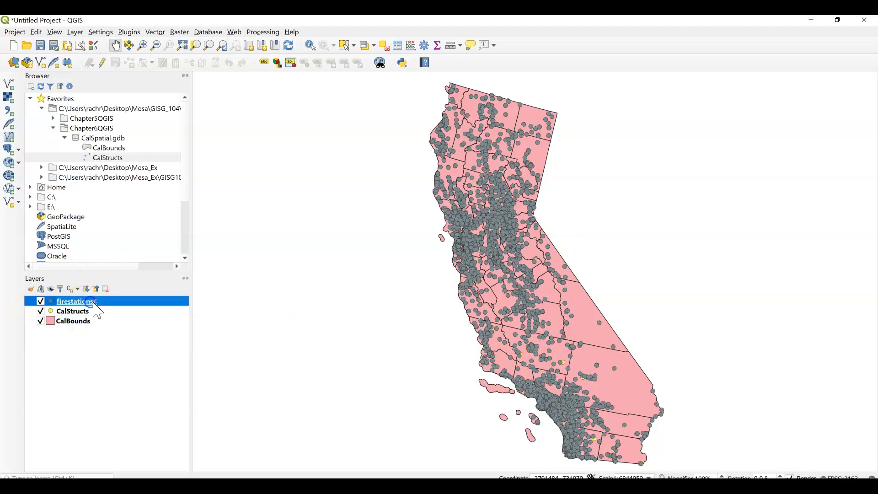
click(41, 301)
click(40, 301)
scroll(522, 357, up, 2)
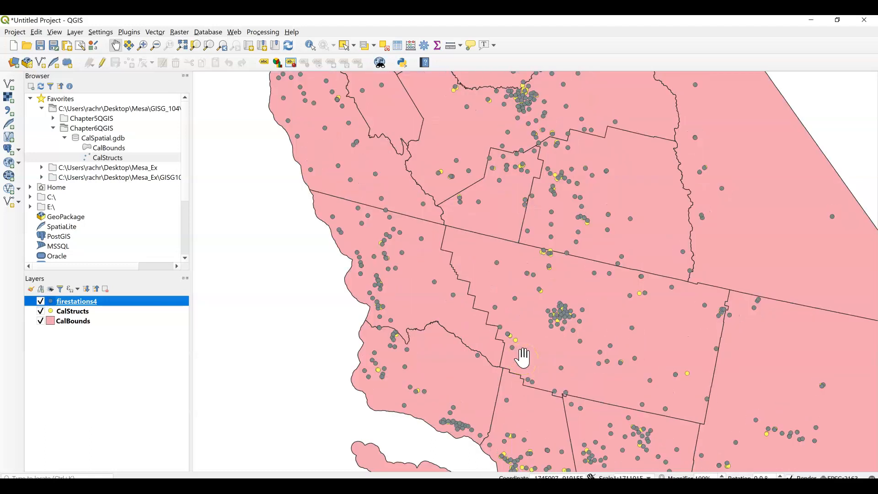
Inspect how the firestations4 points overlap the yellow CalStructs points, both up close and across the whole state
scroll(552, 315, up, 1)
scroll(554, 320, down, 2)
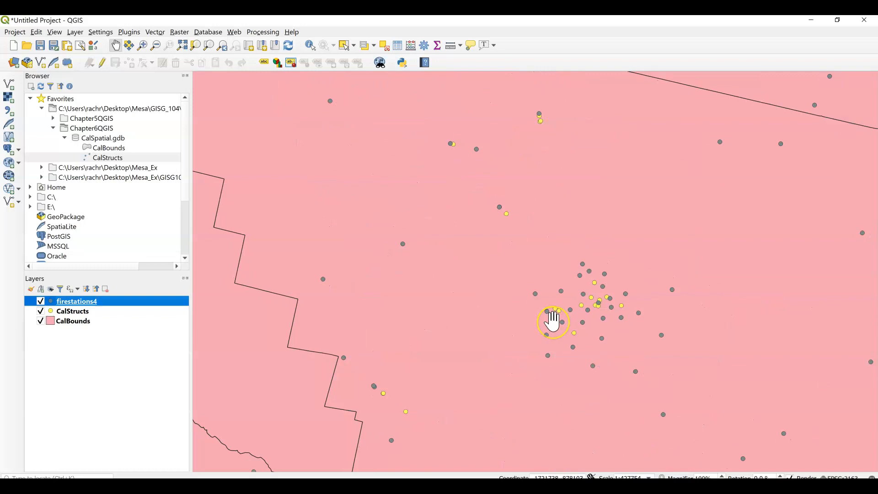
scroll(553, 320, down, 1)
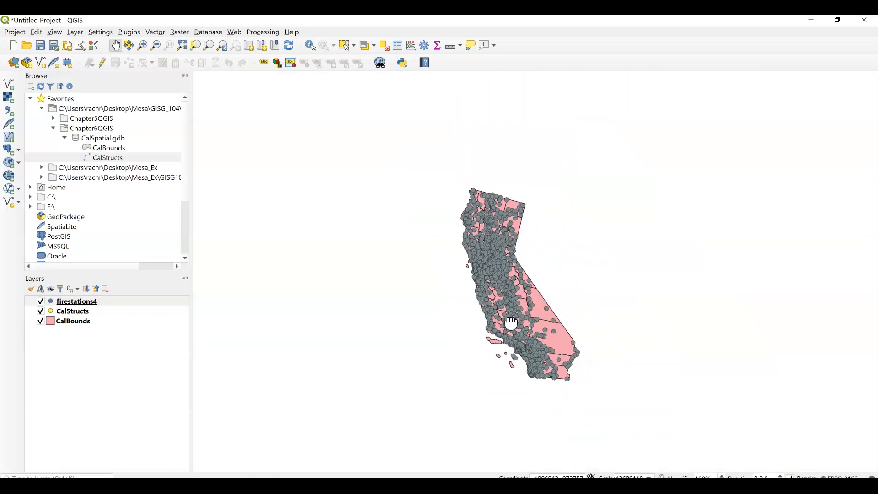
scroll(507, 323, up, 2)
scroll(512, 320, down, 1)
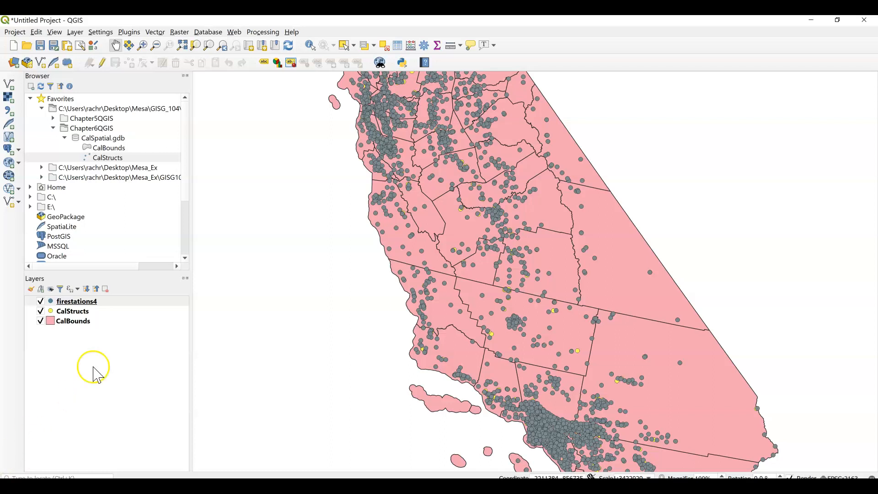
Filter the CalStructs layer with the provider feature filter expression "FCode" = '80012'
click(69, 313)
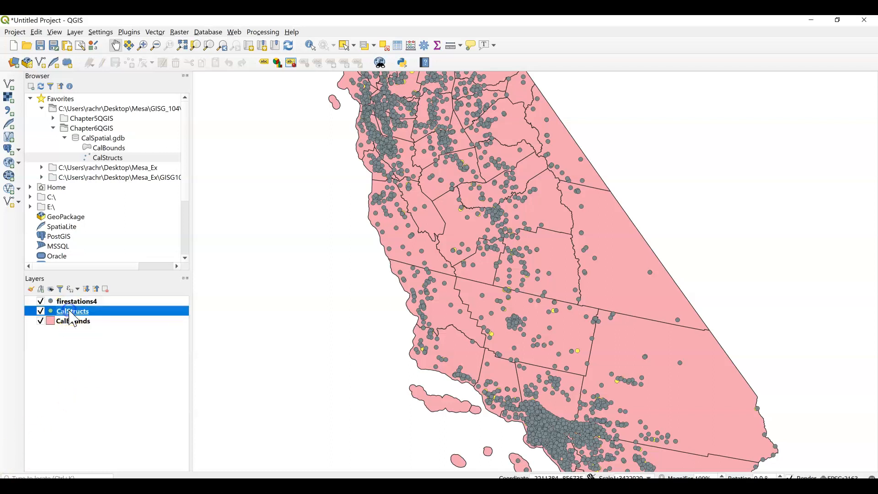
right_click(70, 313)
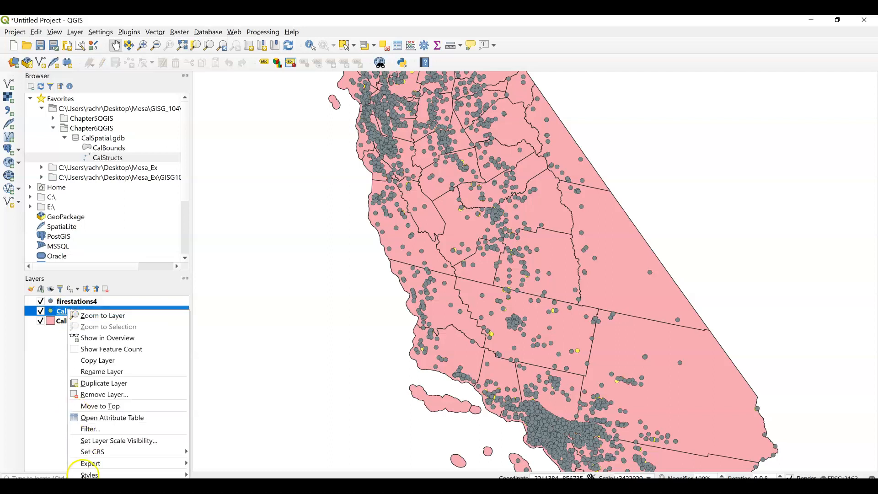
click(99, 486)
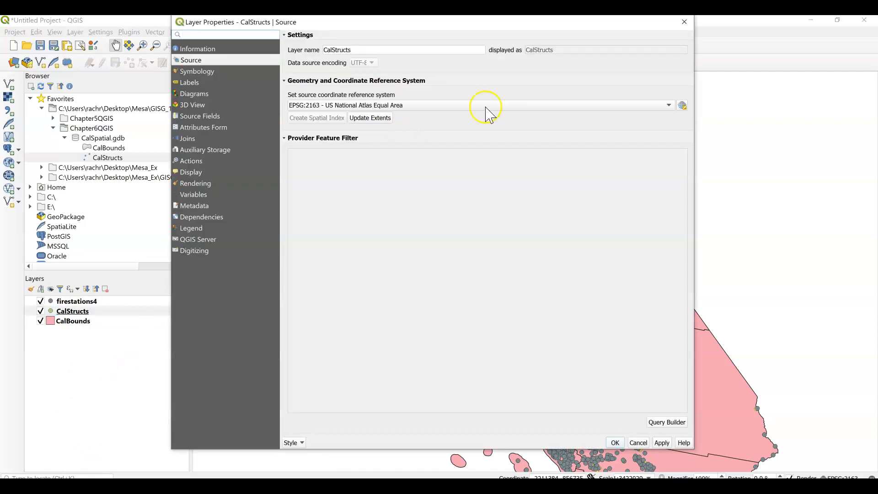
click(661, 426)
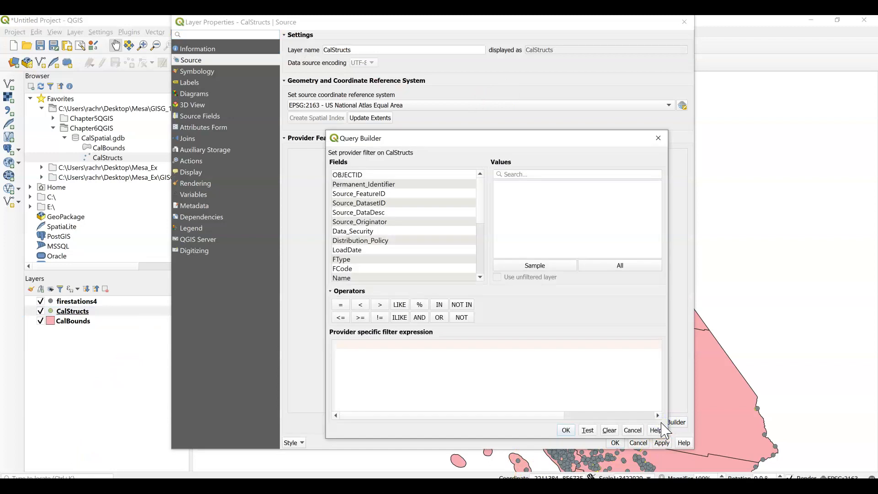
click(655, 429)
double_click(348, 269)
click(341, 305)
click(627, 267)
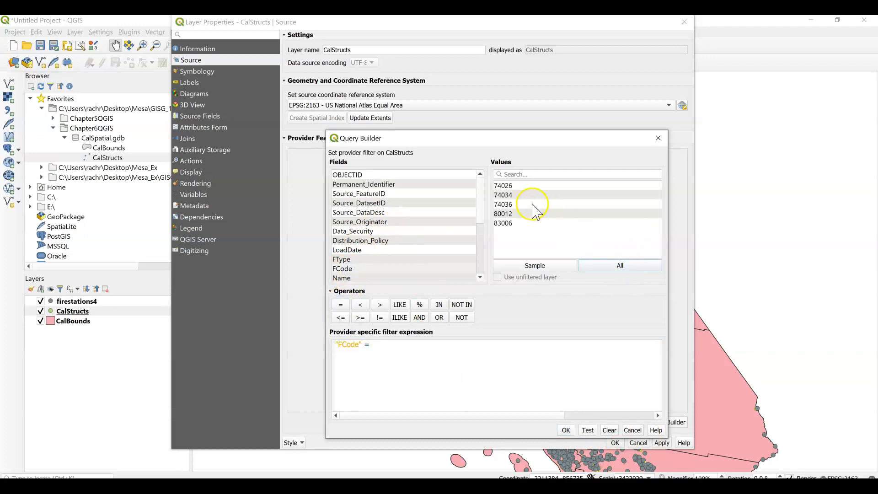
double_click(512, 214)
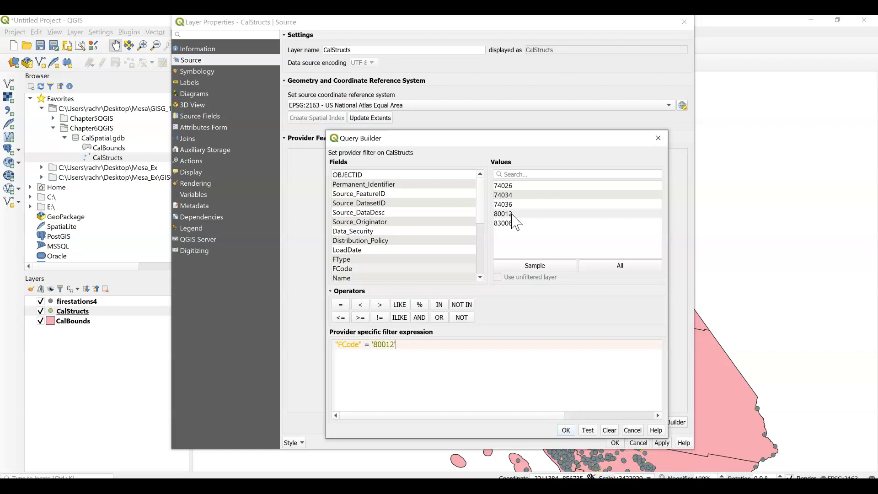
click(526, 264)
click(567, 430)
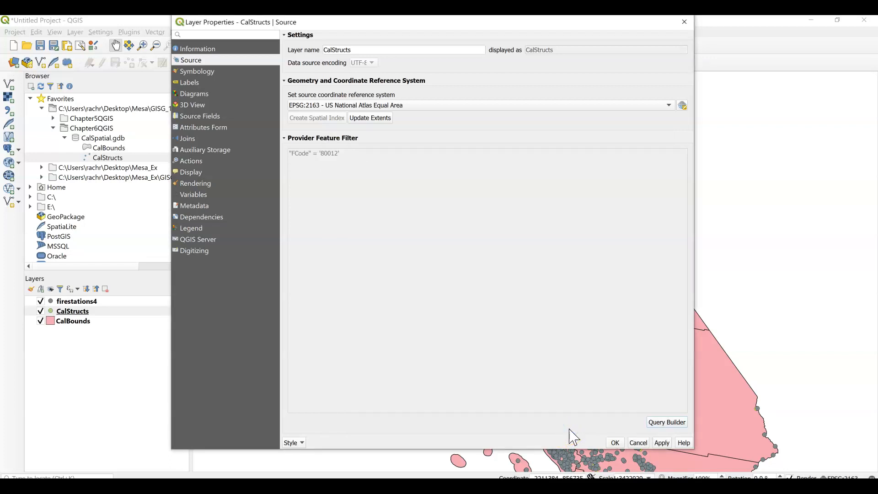
click(616, 443)
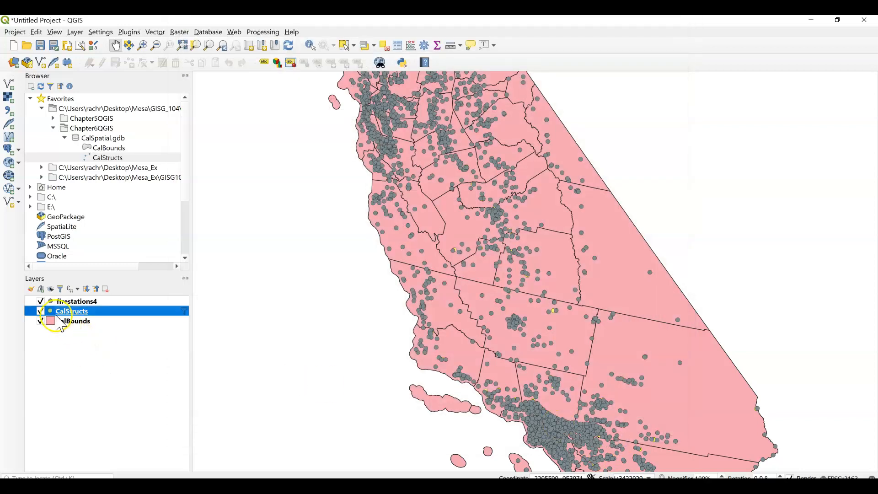
Hide firestations4 and export the filtered CalStructs features to the Chapter6QGIS folder as an ESRI Shapefile named Hospitals4, adding it to the map
click(40, 301)
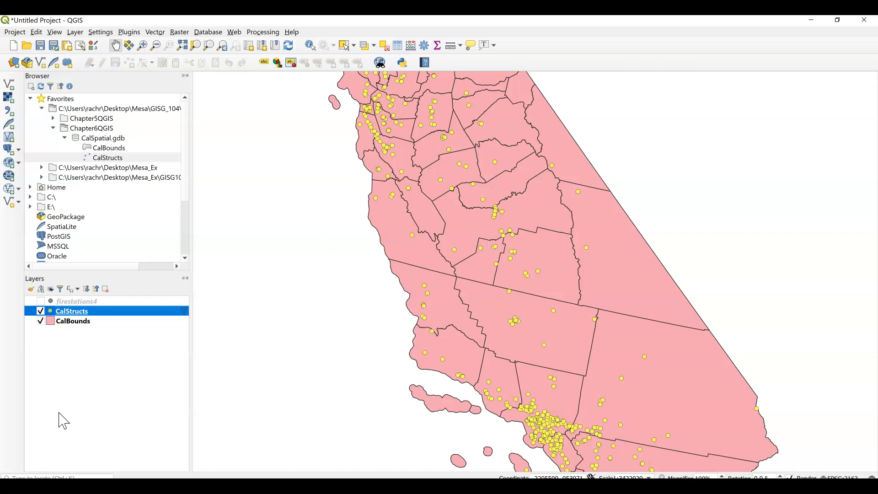
right_click(80, 313)
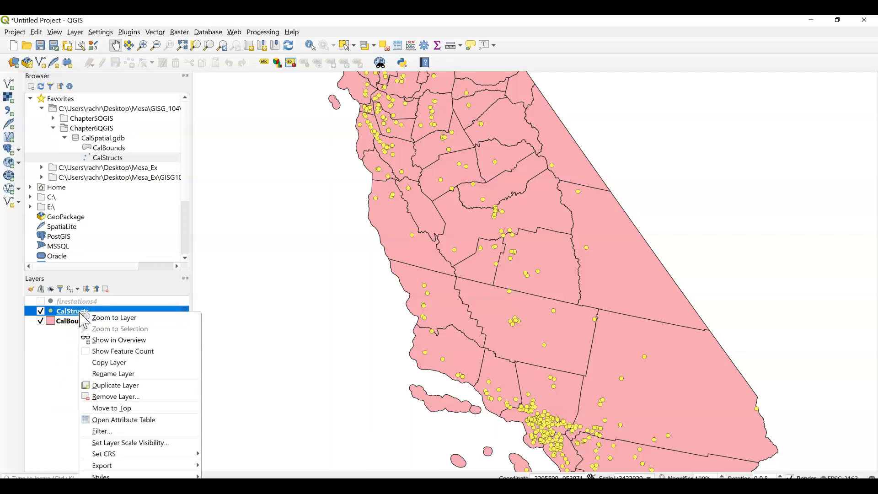
mouse_move(112, 465)
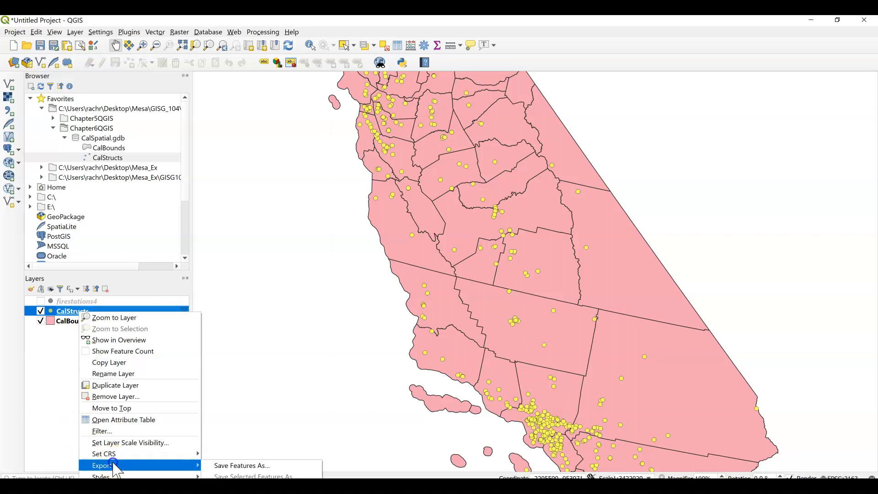
click(231, 466)
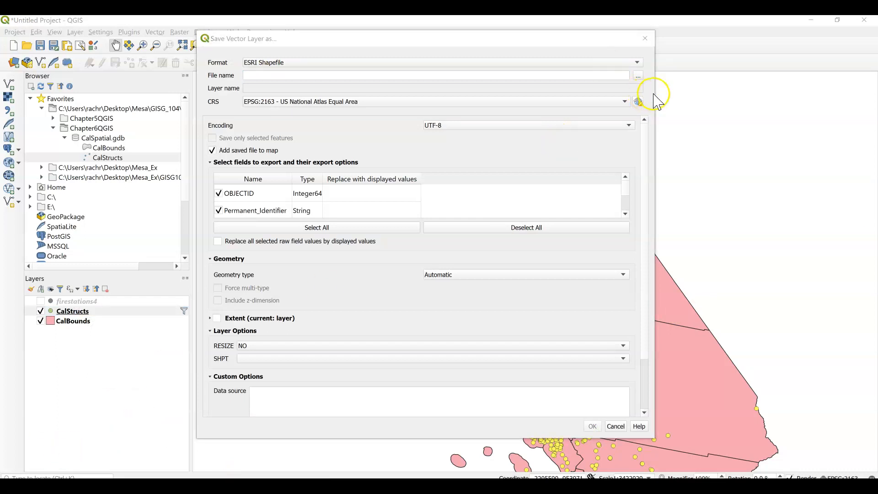
click(638, 76)
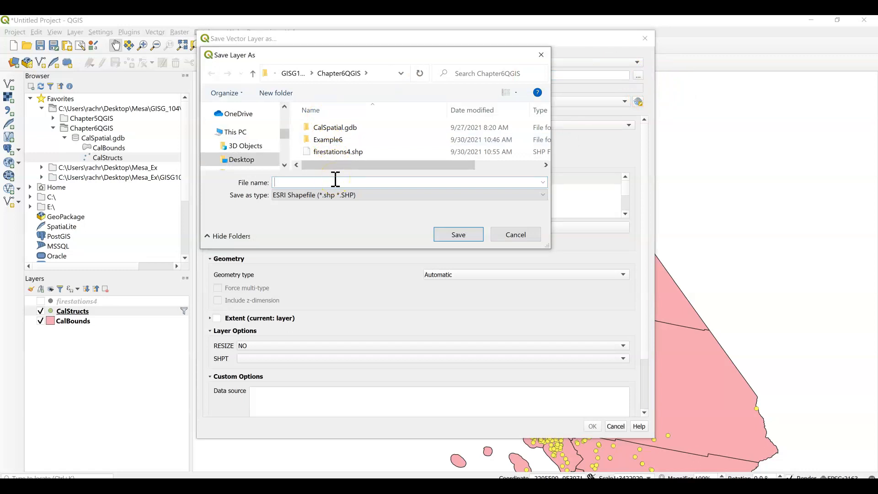
text(Hospitals4)
click(462, 235)
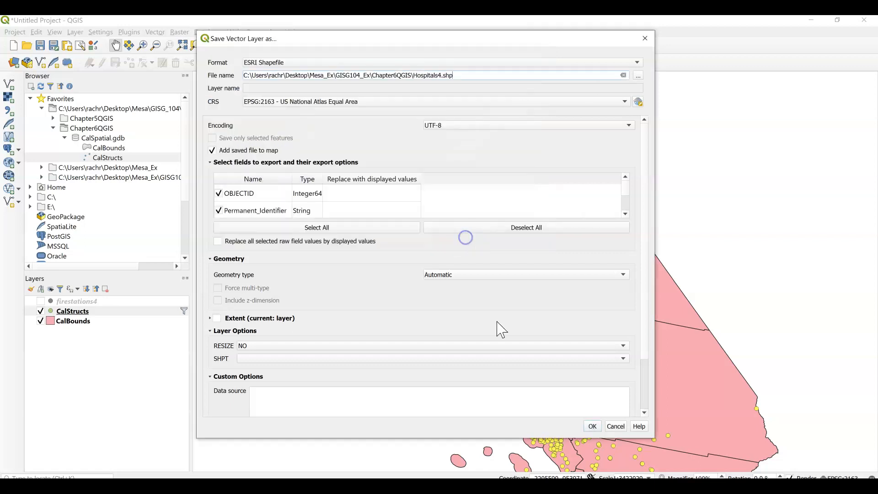
click(592, 425)
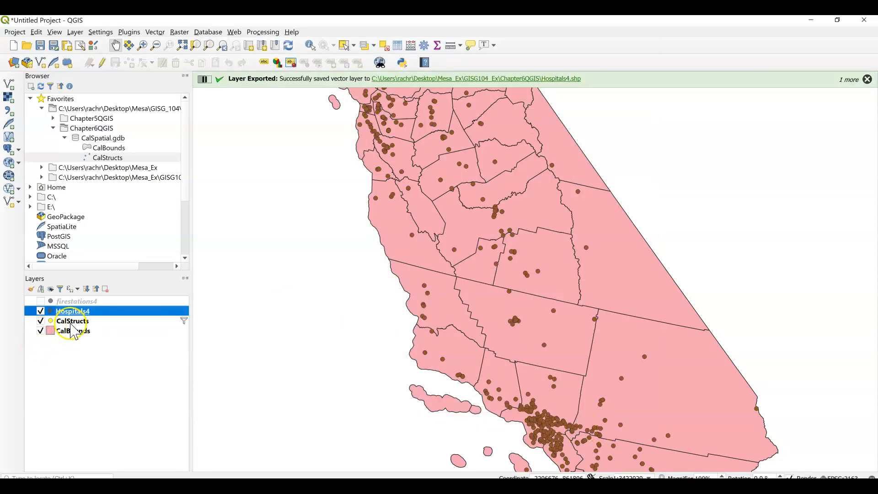
click(40, 301)
click(41, 300)
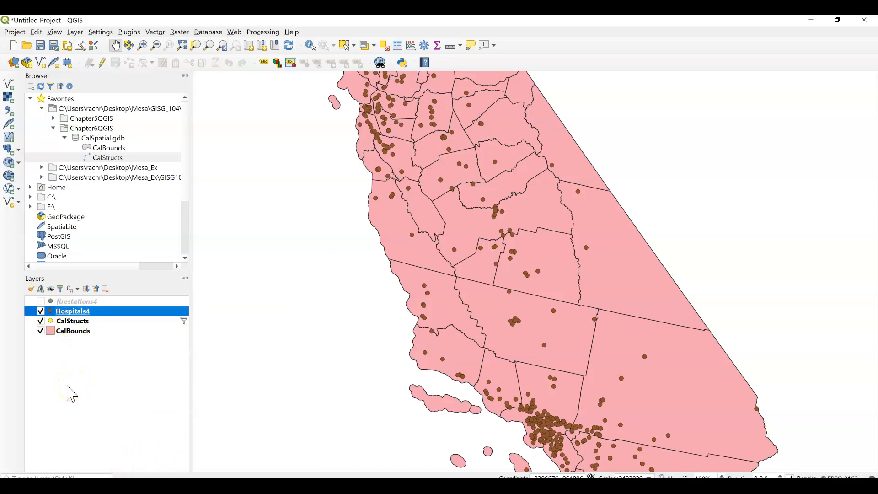
Clear the provider feature filter from the CalStructs layer so all structures are included again
click(74, 320)
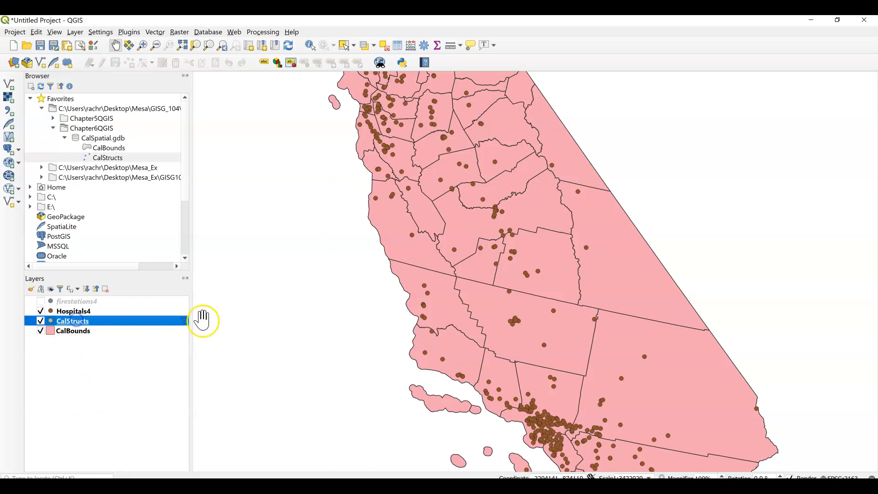
right_click(88, 321)
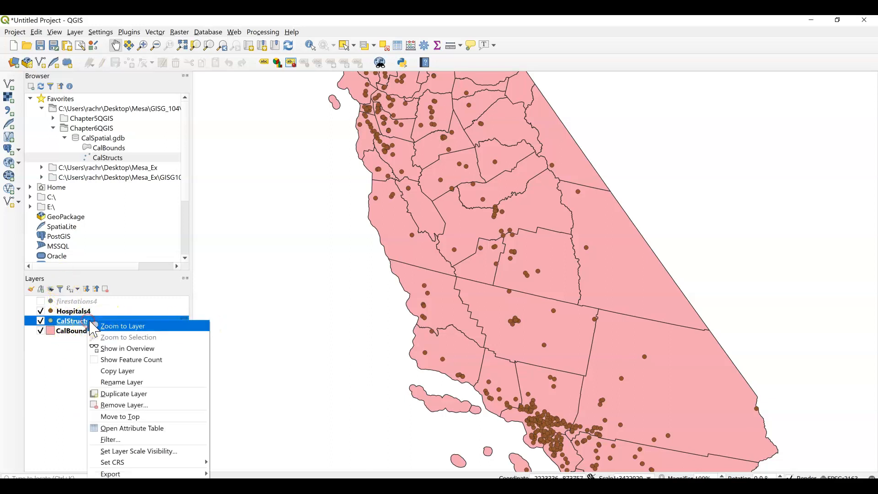
click(117, 493)
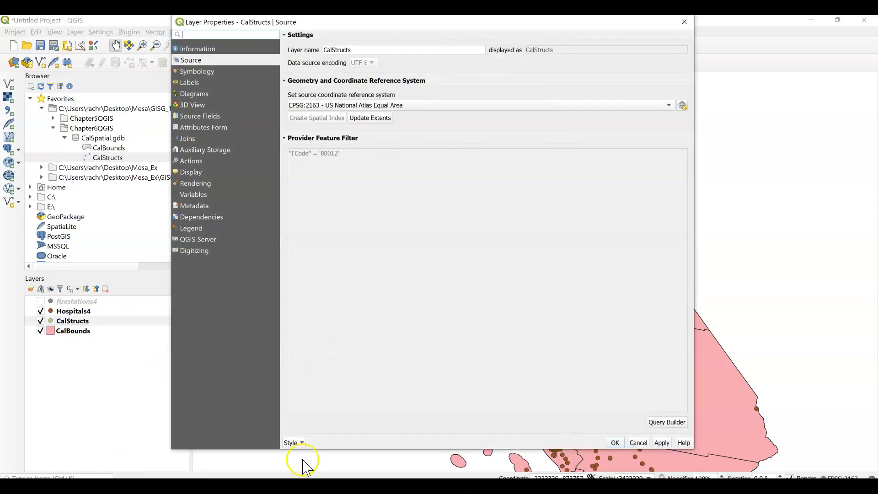
click(664, 428)
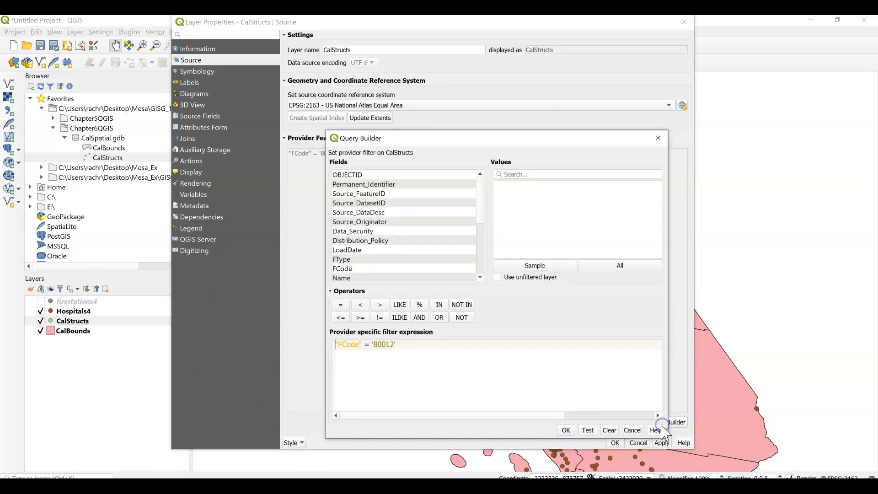
click(632, 431)
click(658, 427)
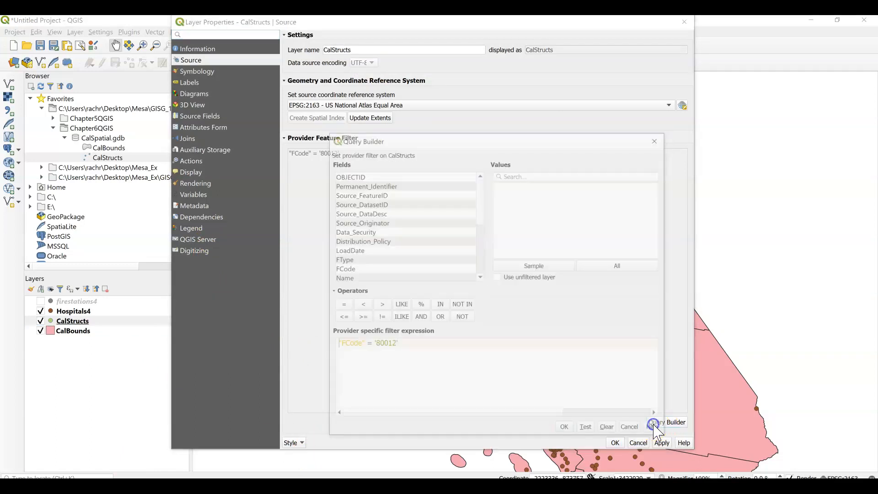
click(609, 430)
click(561, 431)
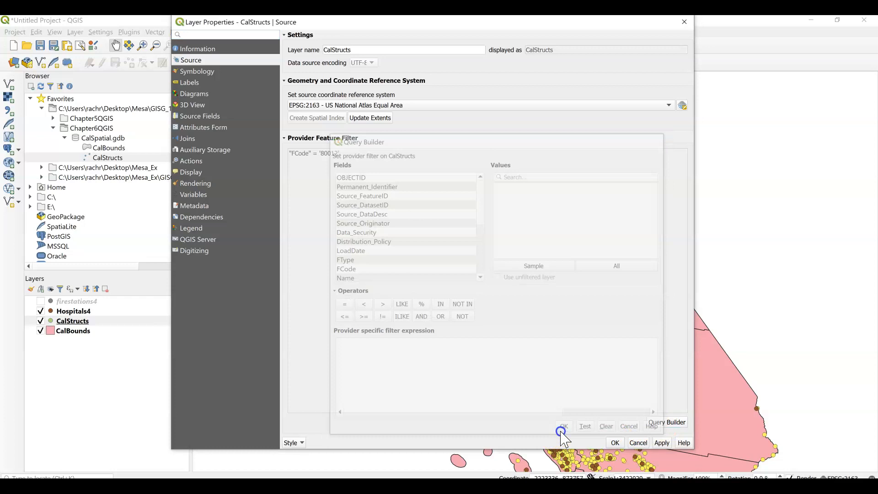
click(614, 443)
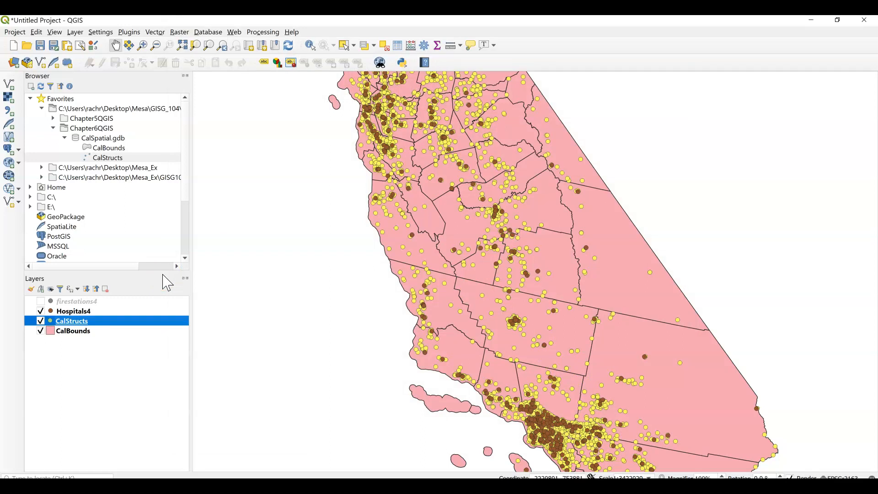
Hide the CalStructs layer, show firestations4, and move Hospitals4 above firestations4 in the layer order
click(40, 321)
click(41, 301)
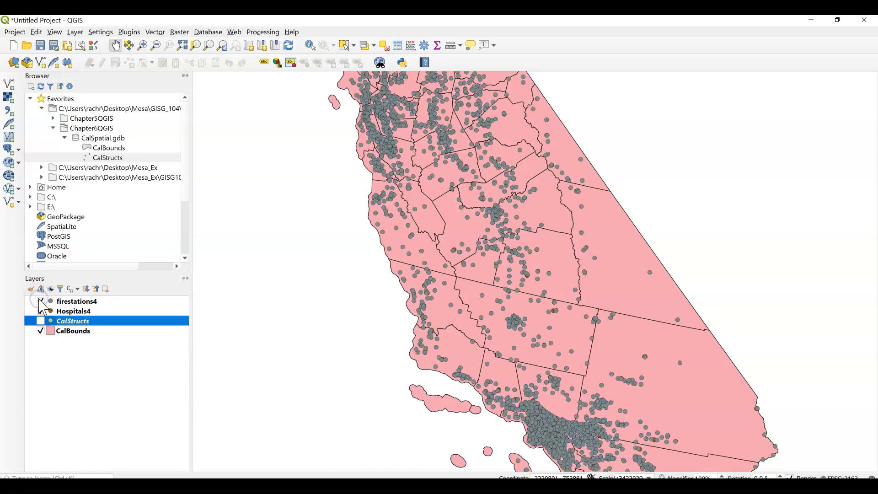
drag(68, 312, 63, 300)
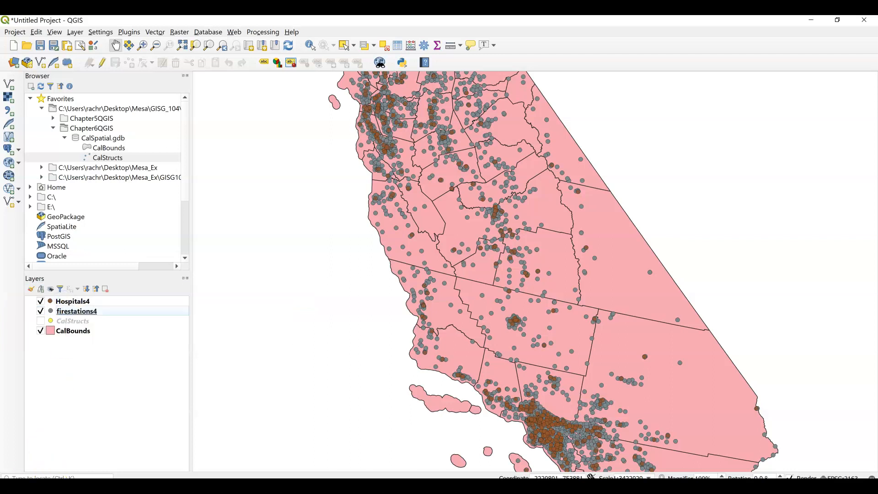
click(71, 448)
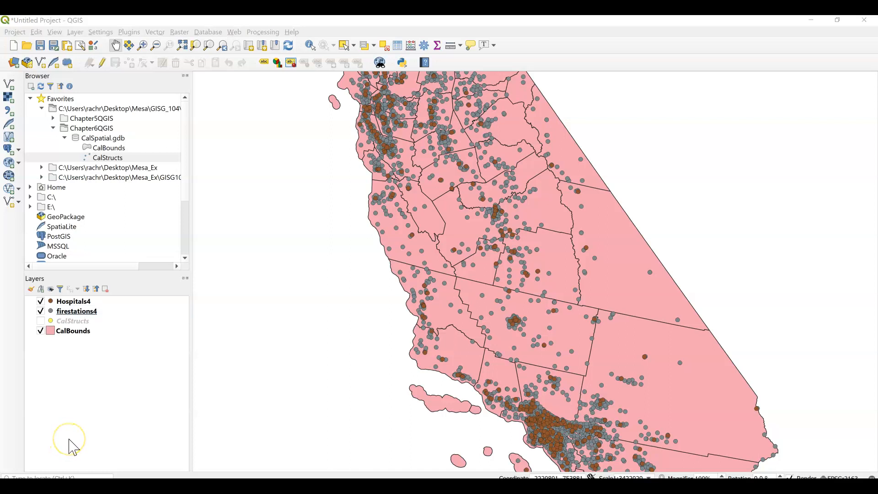